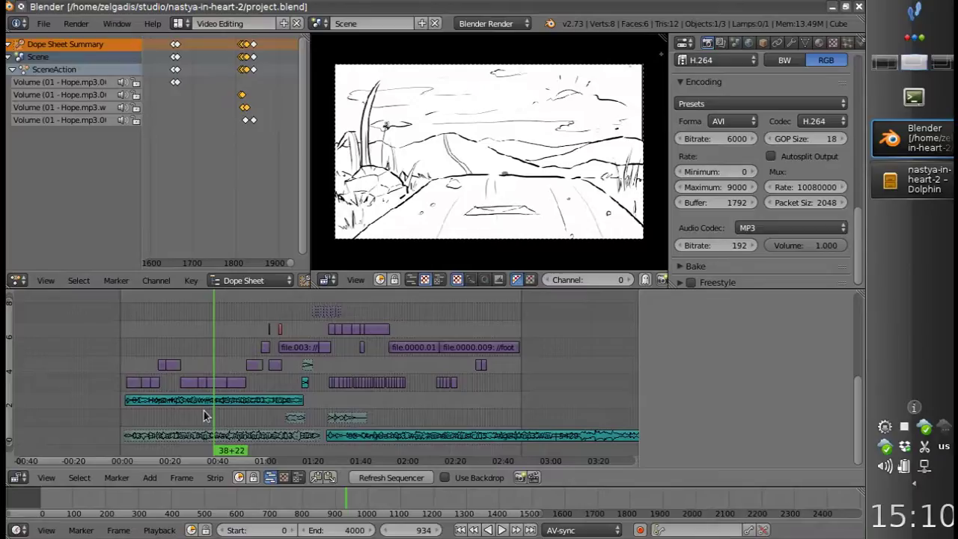
Jump to the cyclist and old-woman-and-postman scenes and select image strips to read their footage paths
left_click(193, 413)
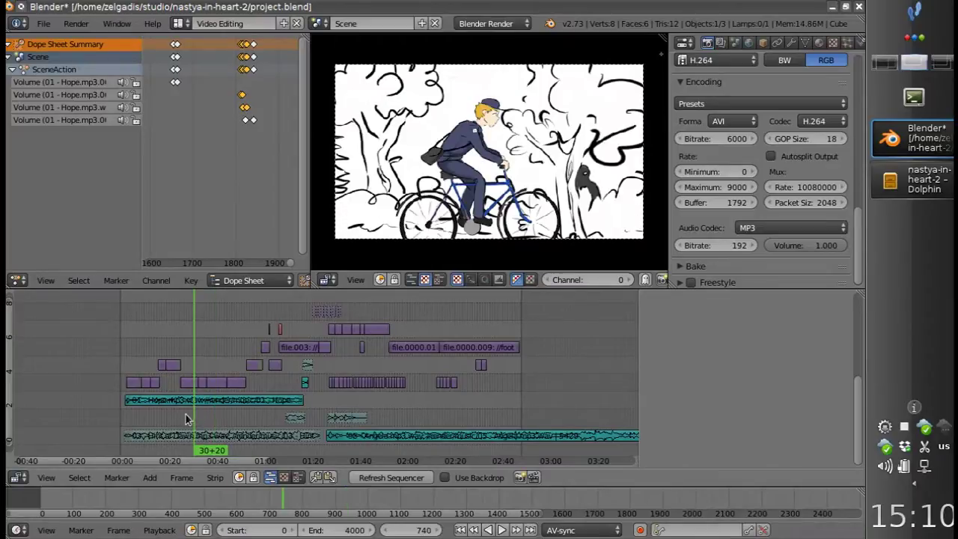
left_click(170, 417)
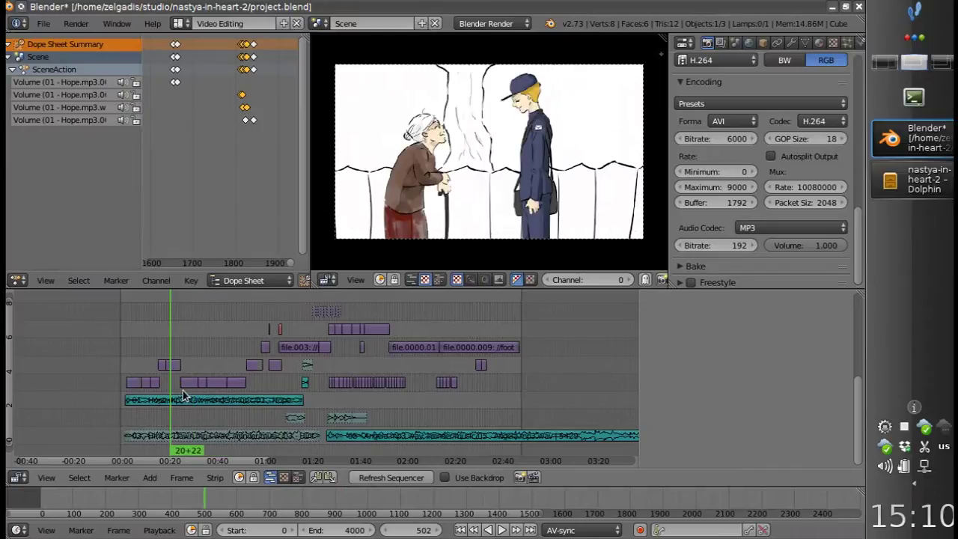
right_click(187, 385)
right_click(202, 386)
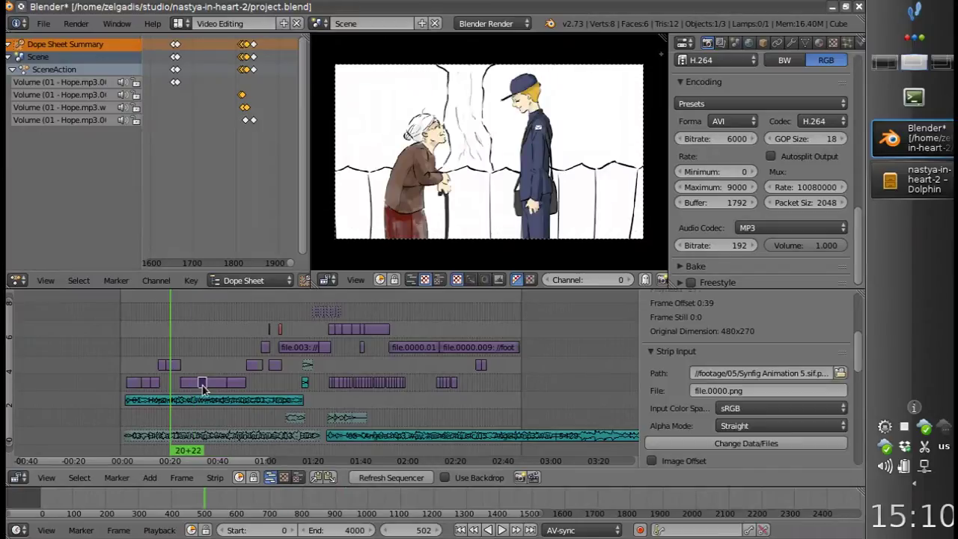
right_click(217, 384)
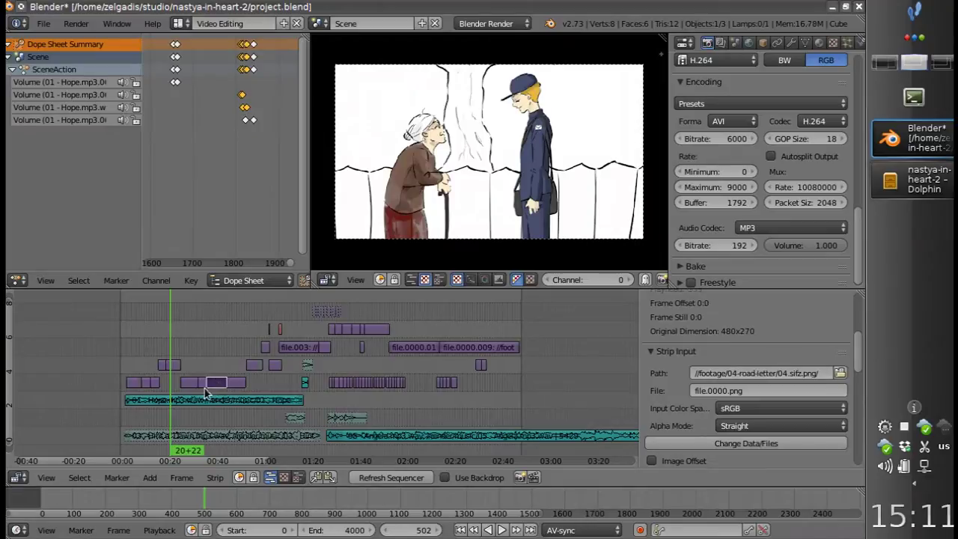
Jump to frames 782 and 964, scrub back, and inspect the snowy-village strip's input path
left_click(199, 421)
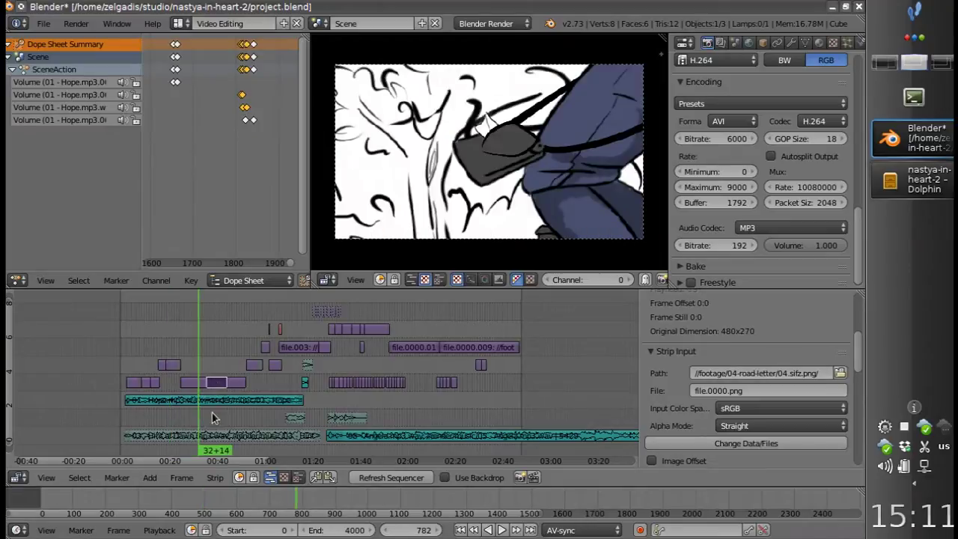
left_click(217, 417)
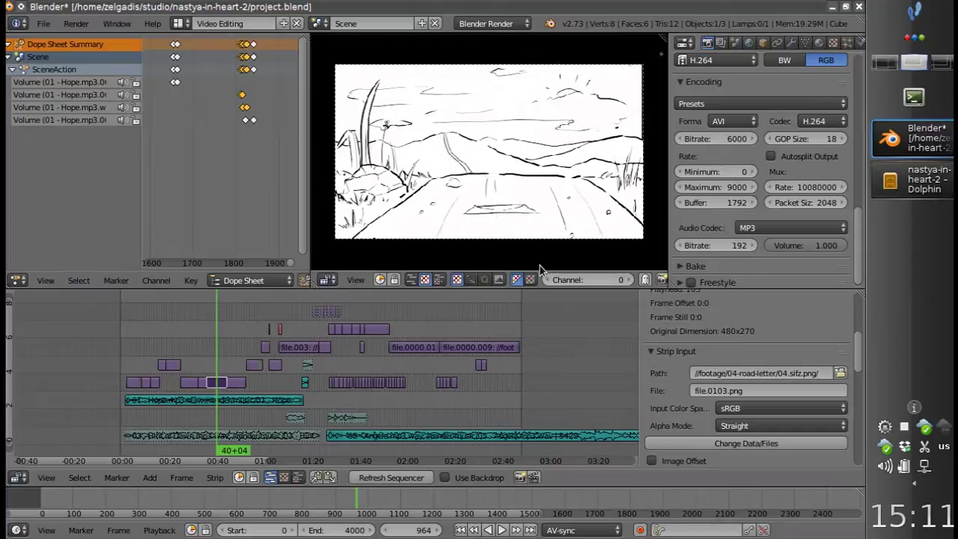
mouse_move(136, 395)
left_mouse_down()
mouse_move(472, 384)
mouse_move(419, 357)
left_mouse_up()
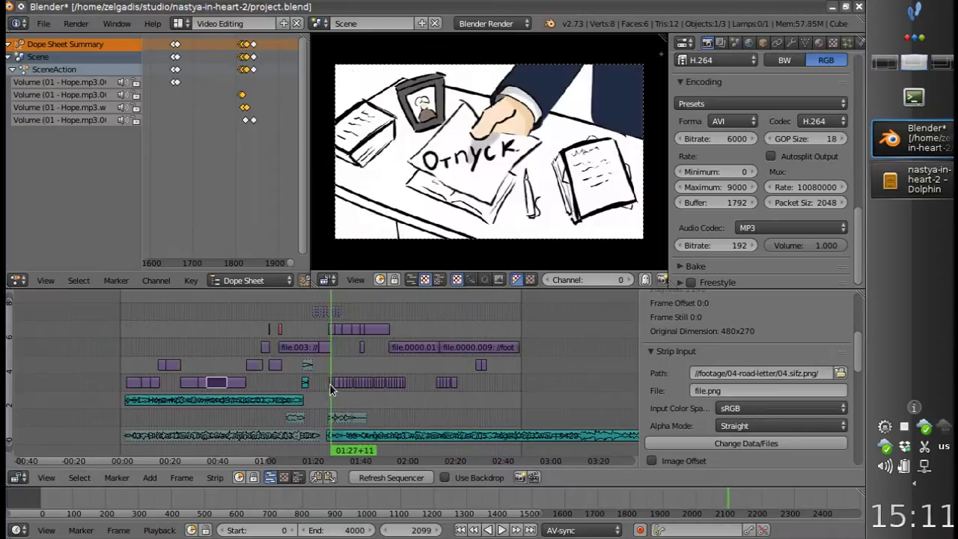
right_click(418, 357)
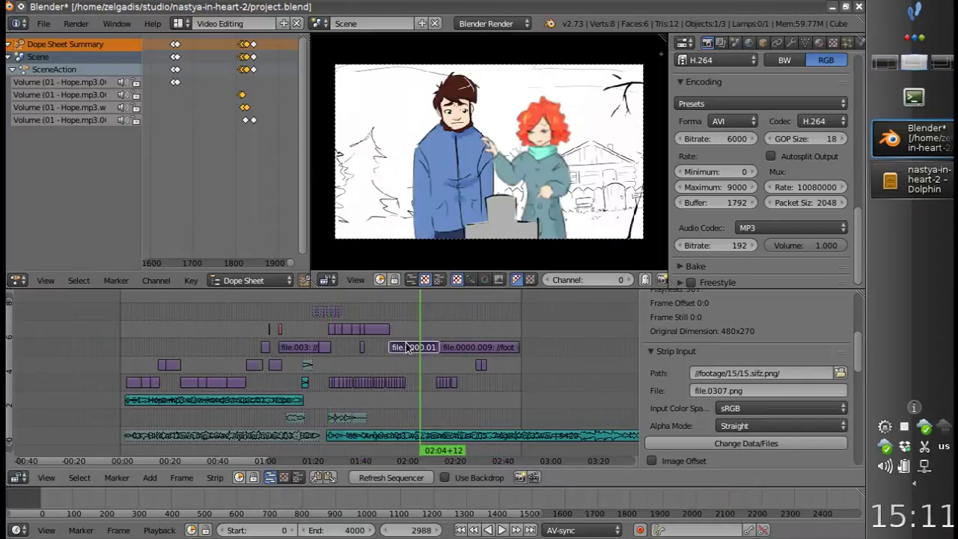
scroll(673, 401, "down", 3)
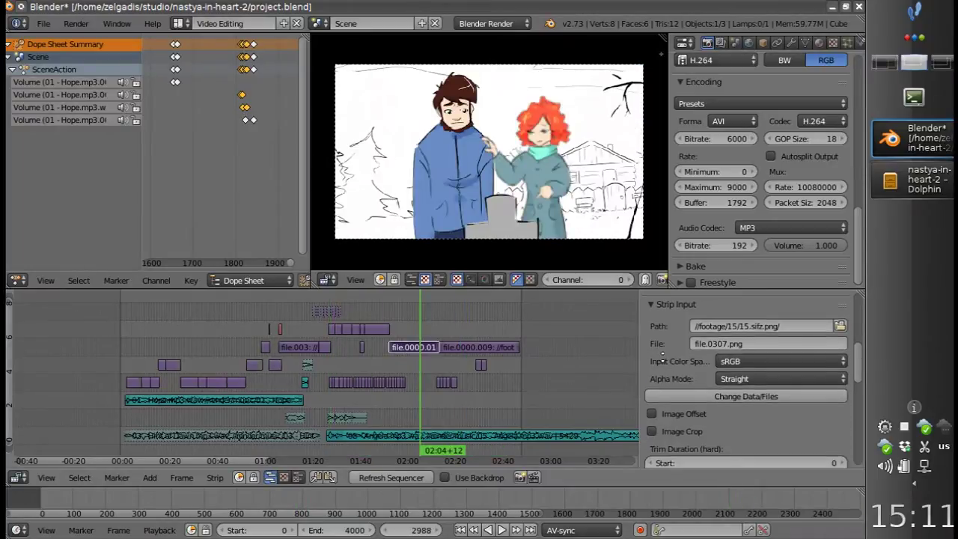
Minimize Blender and bring the Dolphin project folder window into view
left_click(913, 180)
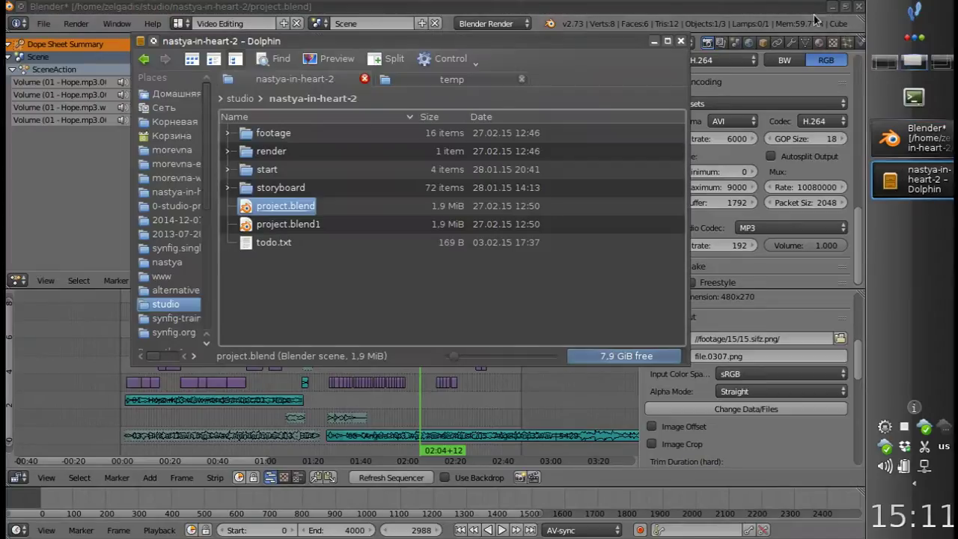
left_click(832, 6)
left_click_drag(314, 41, 300, 47)
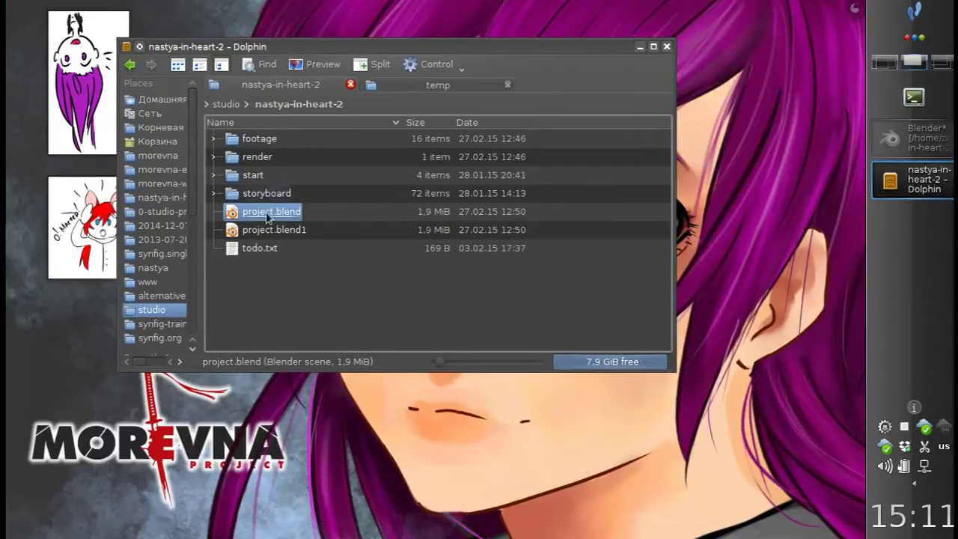
mouse_move(327, 293)
left_mouse_down()
mouse_move(272, 148)
mouse_move(313, 197)
left_mouse_up()
left_click(324, 199)
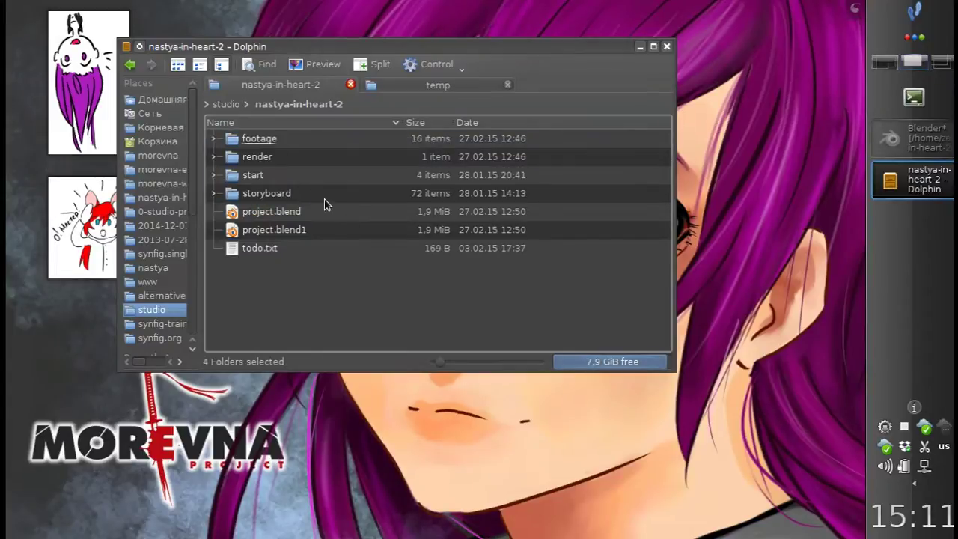
Browse footage/02's Synfig Animation 1.sifz.png frames, then return to the footage folder
left_click(267, 146)
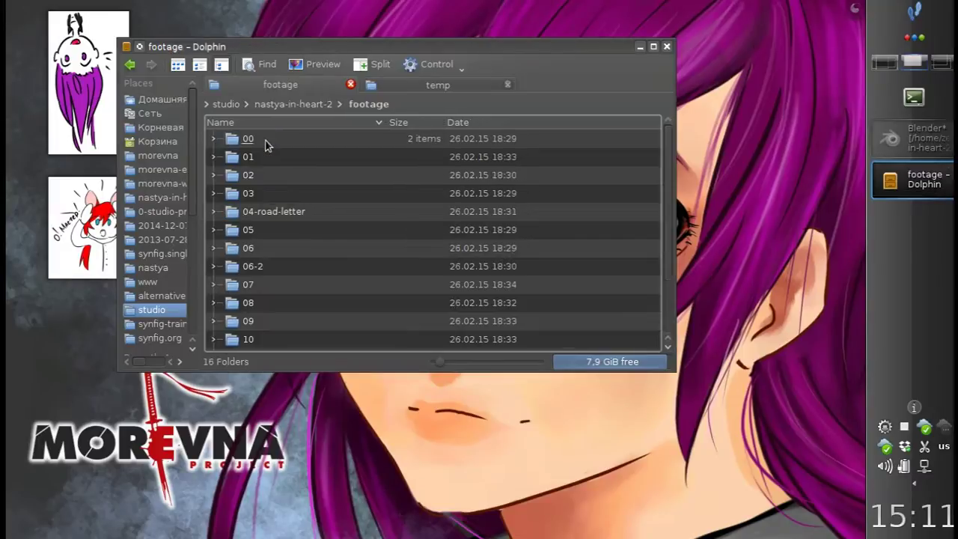
left_click(250, 178)
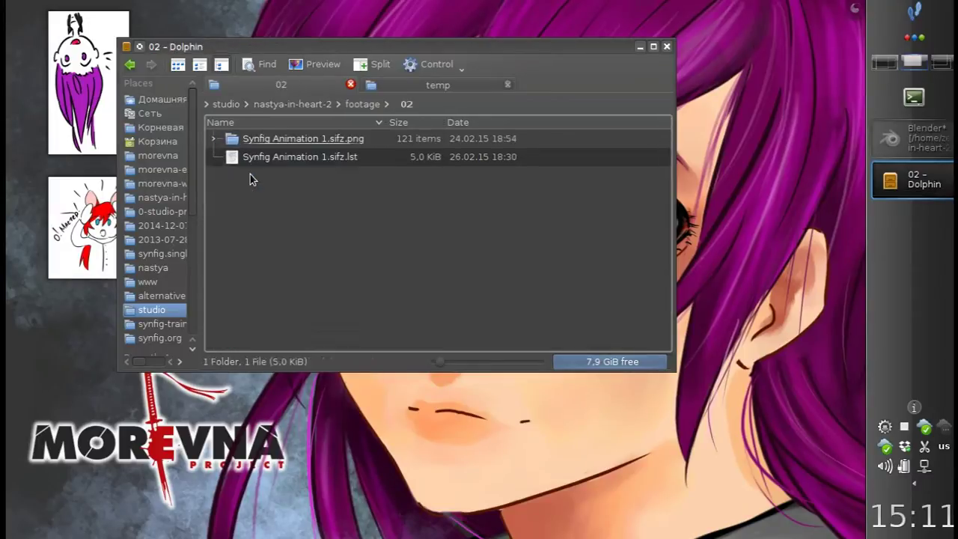
left_click(258, 141)
scroll(320, 252, "down", 2)
scroll(321, 251, "down", 5)
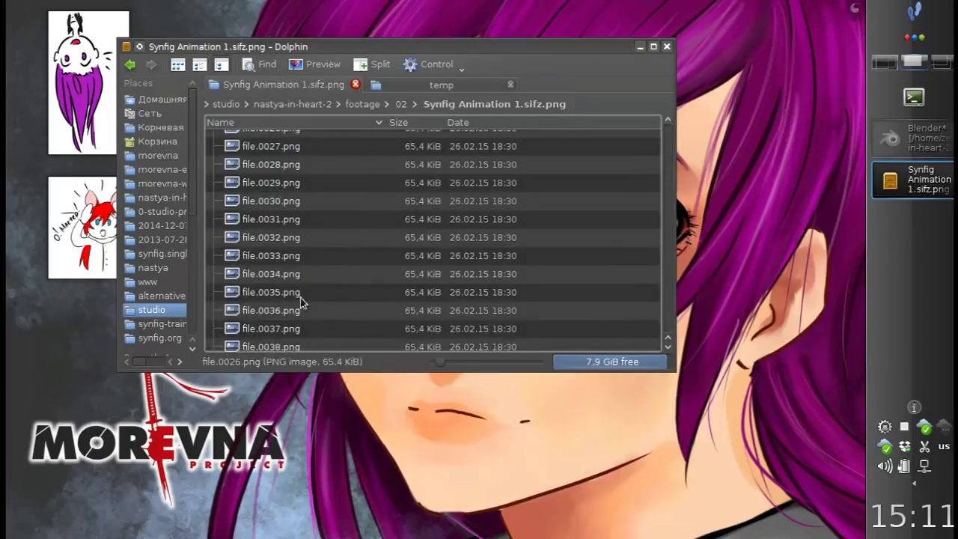
scroll(385, 317, "up", 2)
scroll(385, 317, "up", 3)
left_click(351, 107)
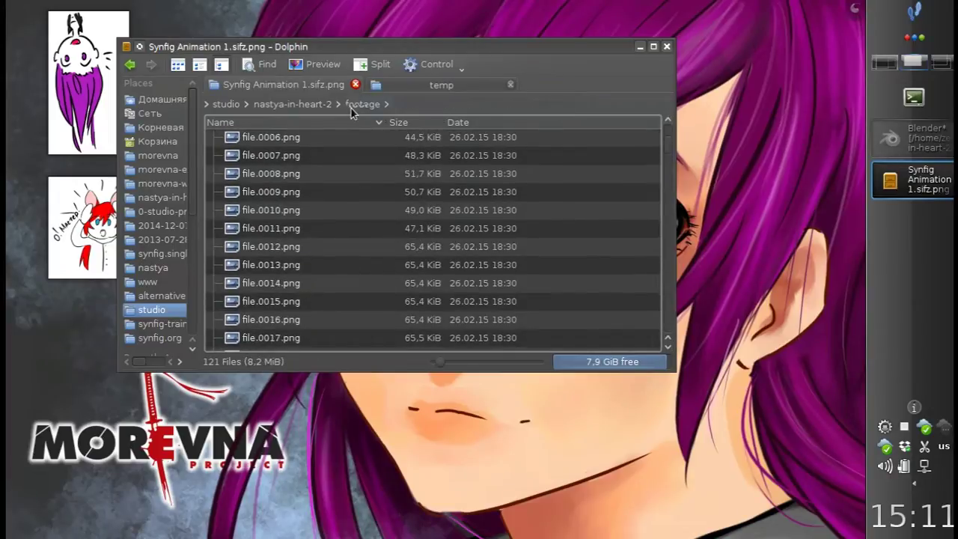
Rename the footage folder in nastya-in-heart-2 to 'media'
left_click(306, 109)
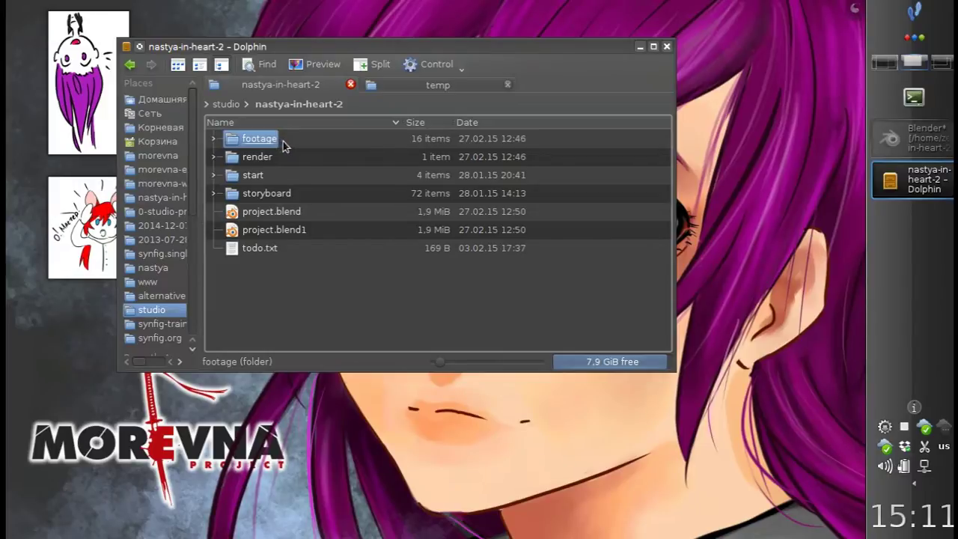
key("F2")
type("media")
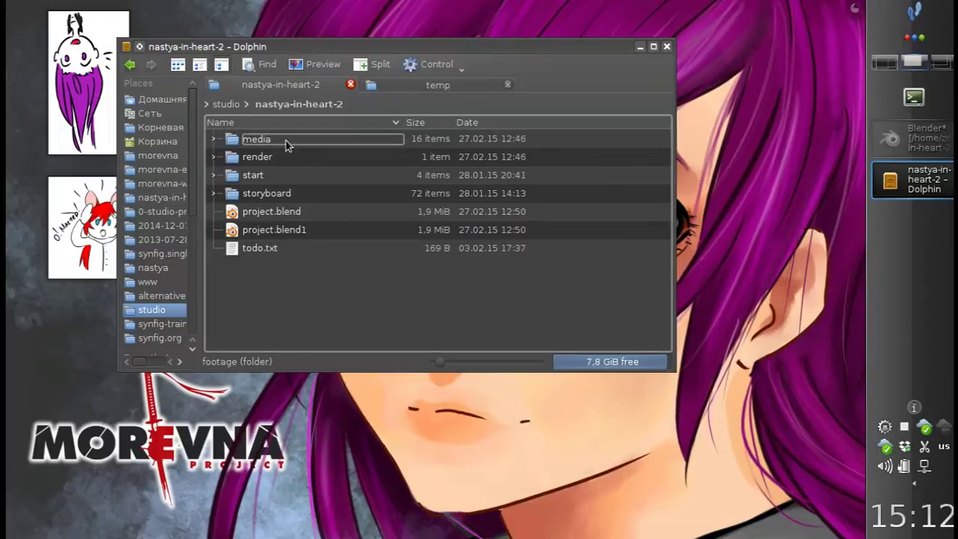
key("Return")
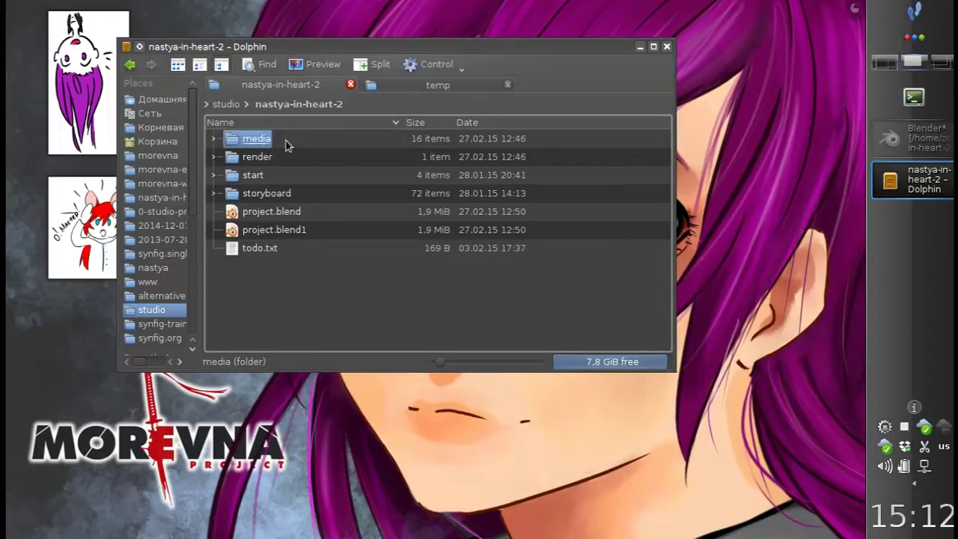
key("Escape")
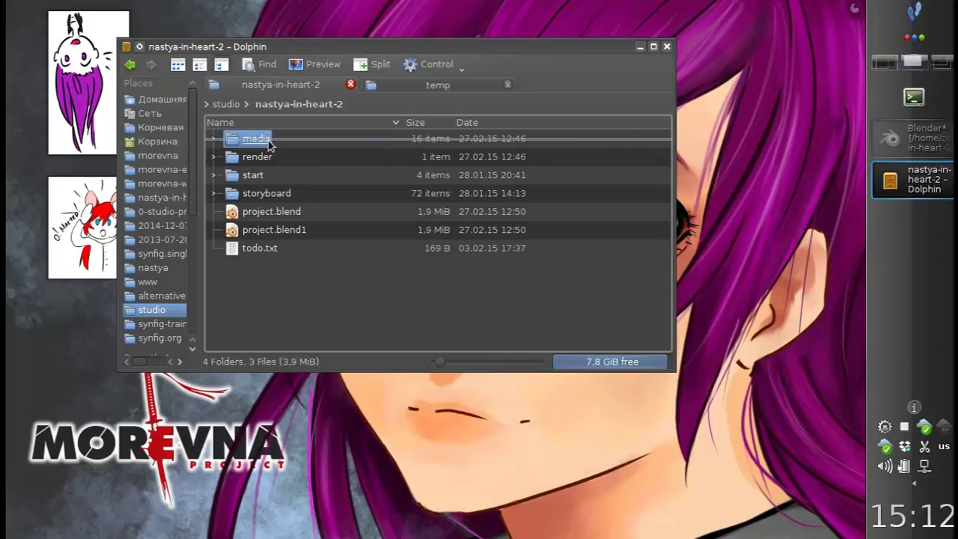
Back in Blender, refresh the sequencer and scrub to frame 929, where footage is missing
left_click(930, 141)
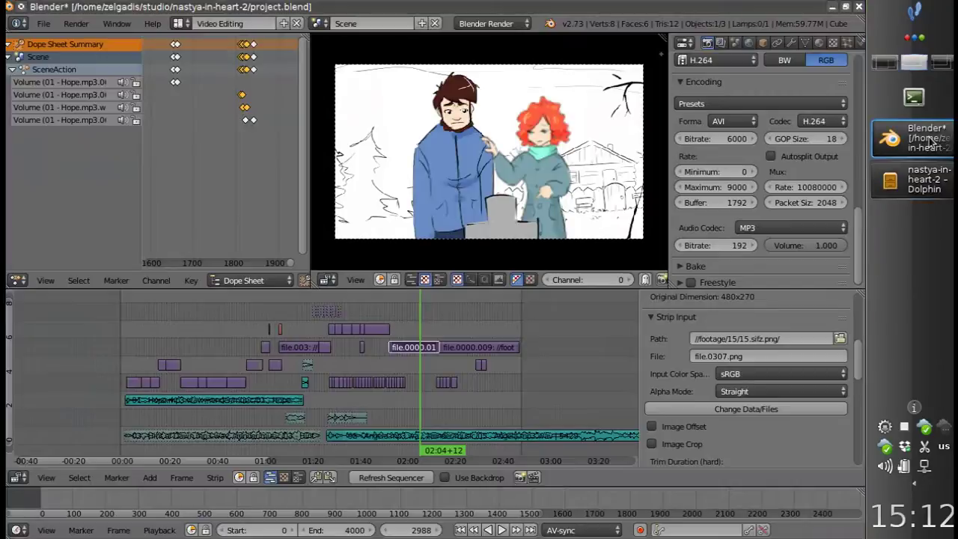
mouse_move(430, 401)
left_mouse_down()
mouse_move(336, 360)
mouse_move(135, 367)
mouse_move(171, 367)
left_mouse_up()
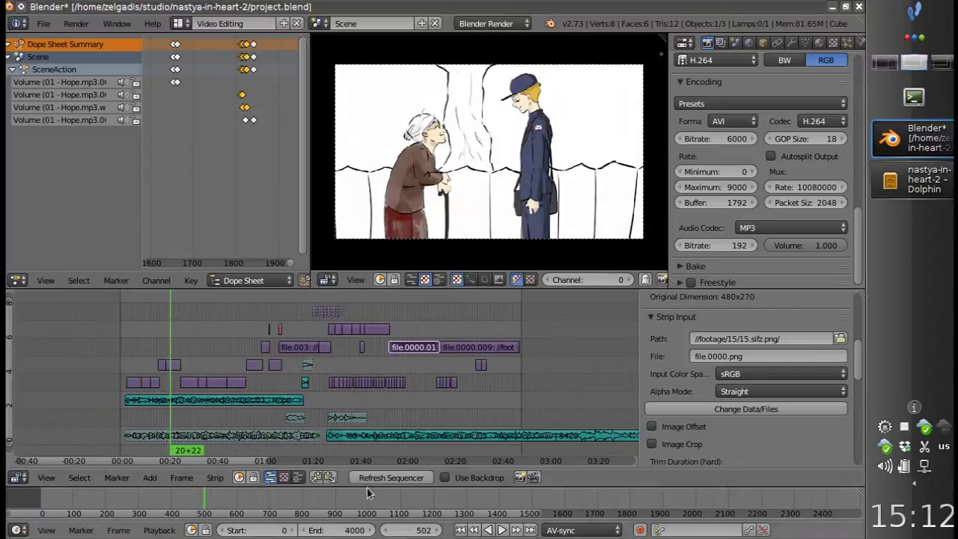
left_click(373, 481)
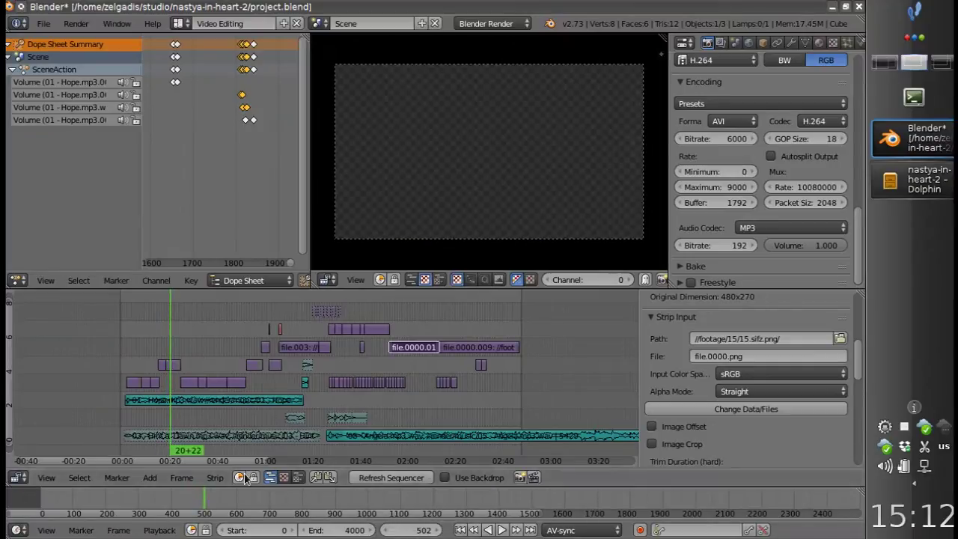
mouse_move(170, 376)
left_mouse_down()
mouse_move(143, 380)
mouse_move(347, 381)
left_mouse_up()
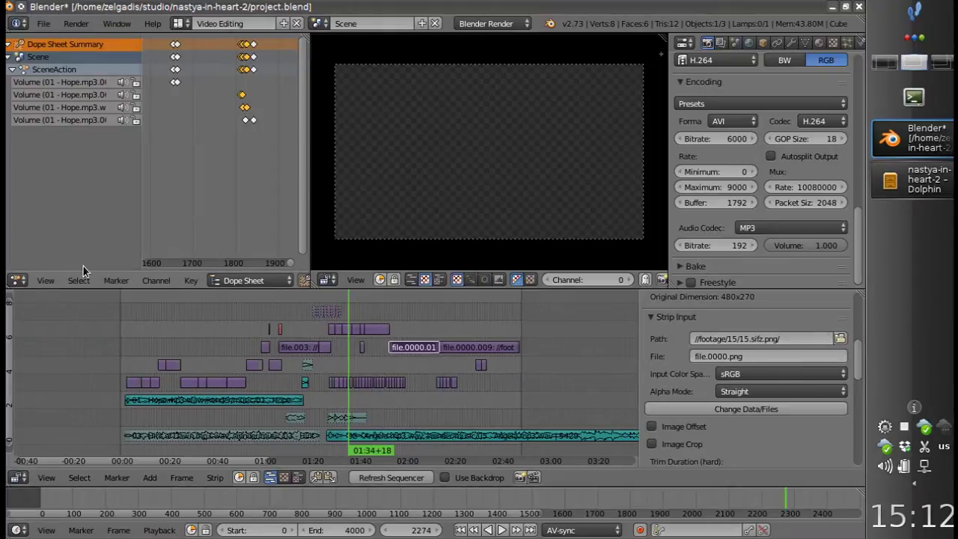
left_click_drag(207, 350, 212, 359)
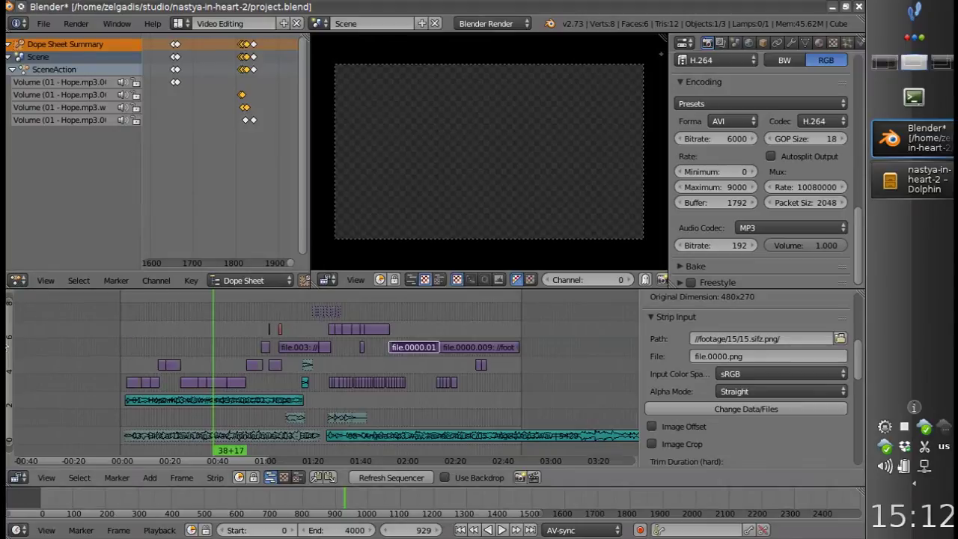
Turn the Dope Sheet into a Text Editor and open ReplacePaths.py from cutout-0.64.1-1
left_click(17, 281)
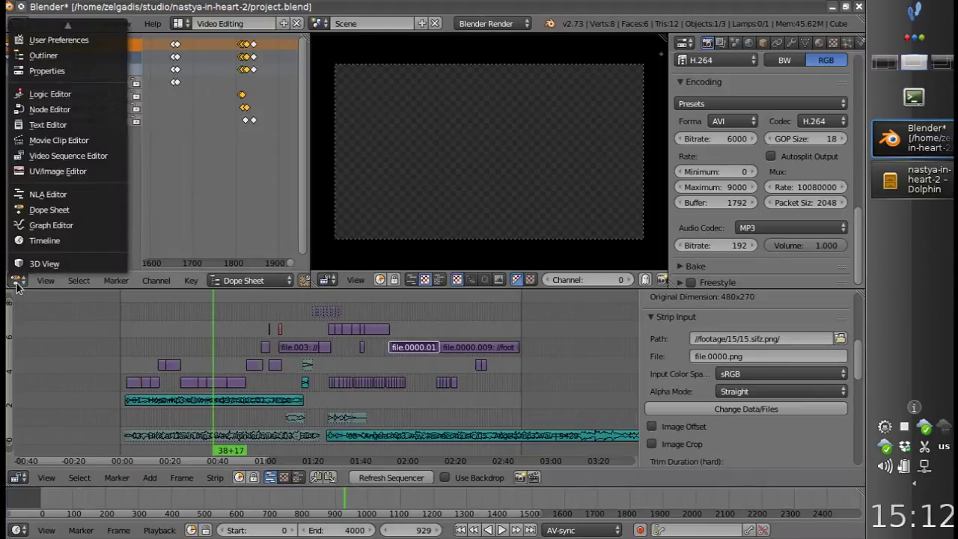
left_click(28, 127)
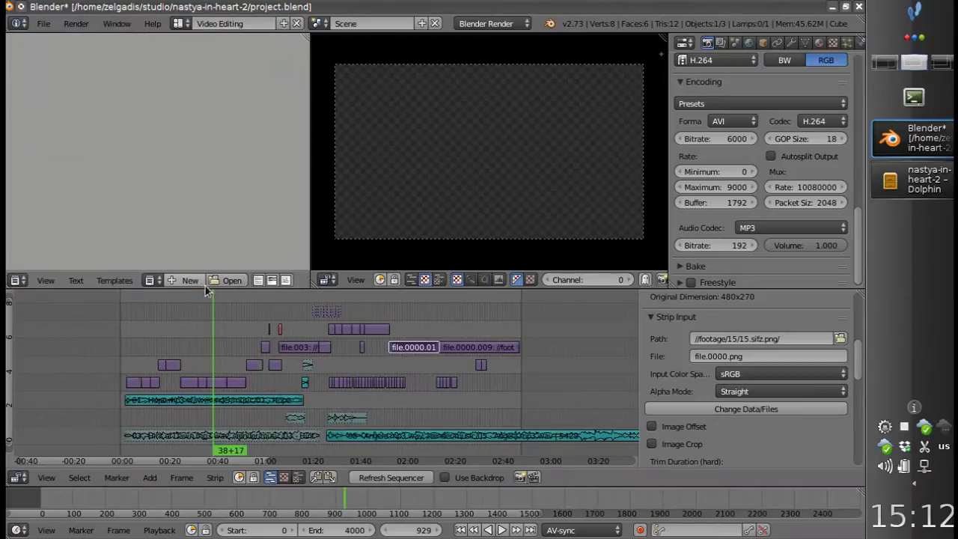
left_click(224, 279)
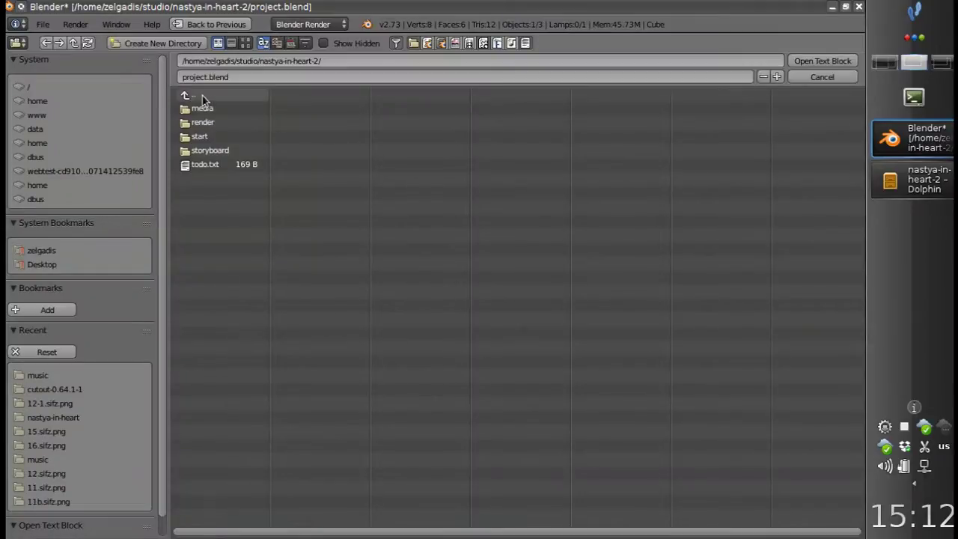
key("BackSpace")
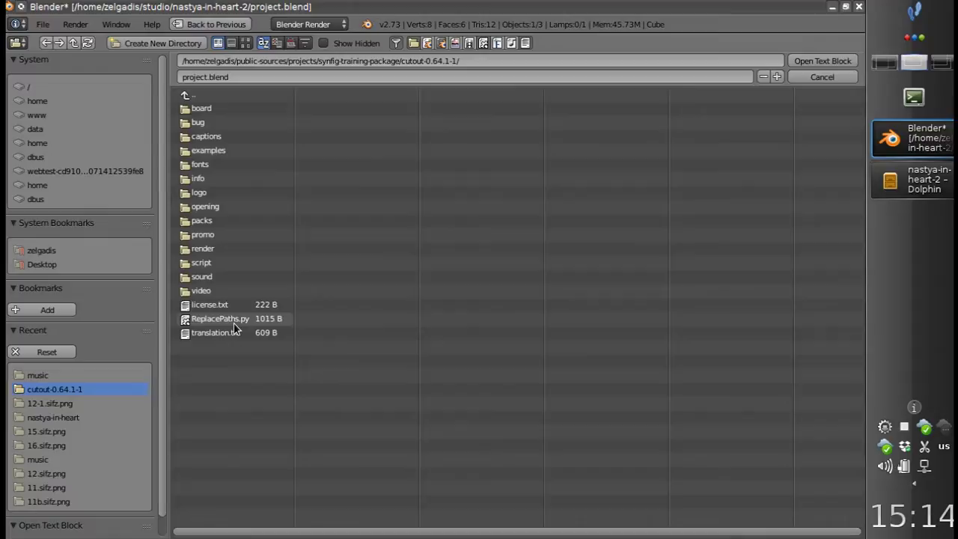
left_click(207, 322)
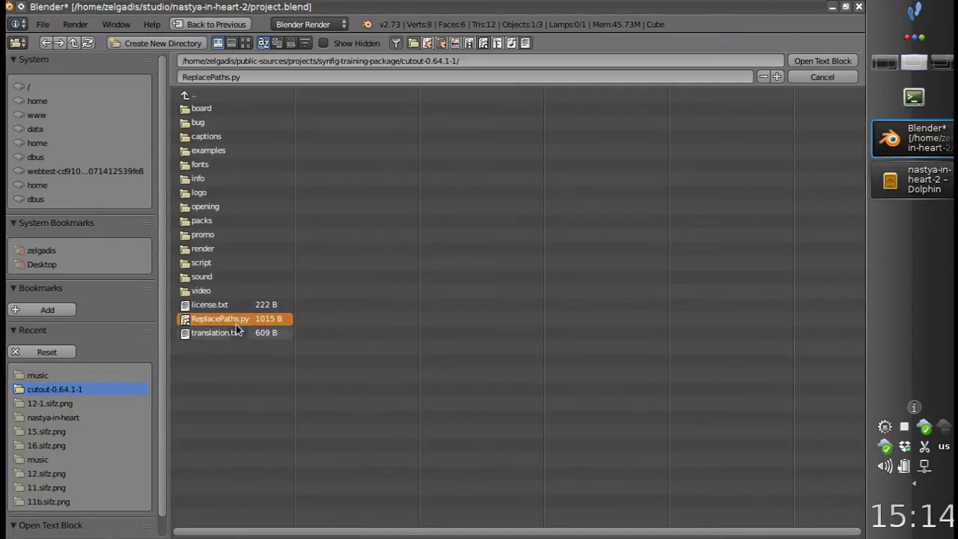
left_click(814, 64)
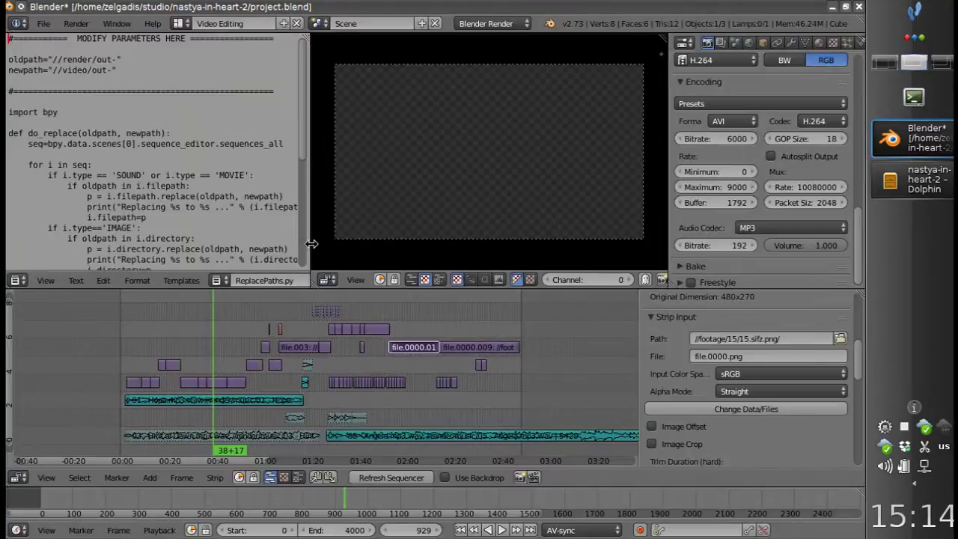
Widen the Text Editor and select the script's oldpath and newpath values
left_click_drag(310, 246, 374, 238)
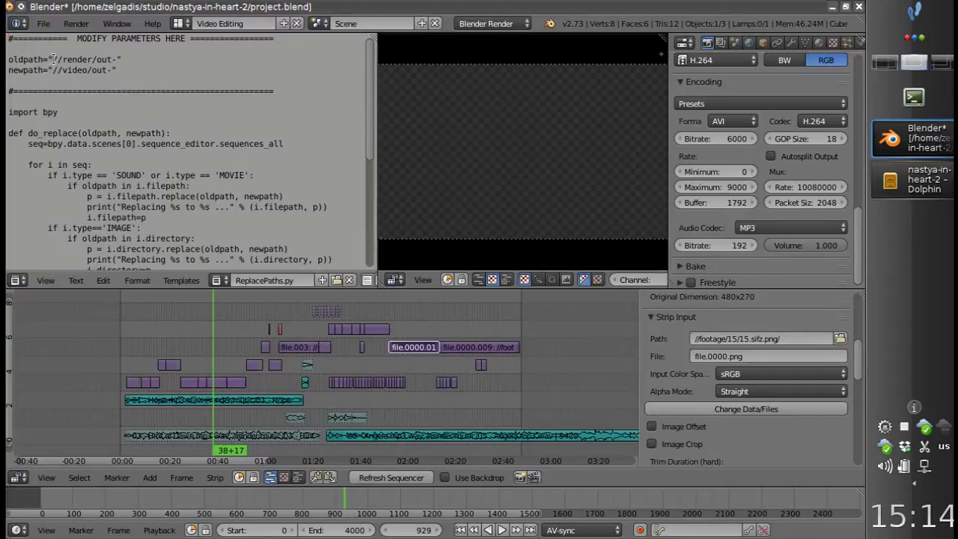
left_click_drag(52, 59, 118, 59)
left_click_drag(51, 70, 114, 70)
Confirm the strip path starts with //footage/, then delete render/out- from oldpath
left_click(113, 59)
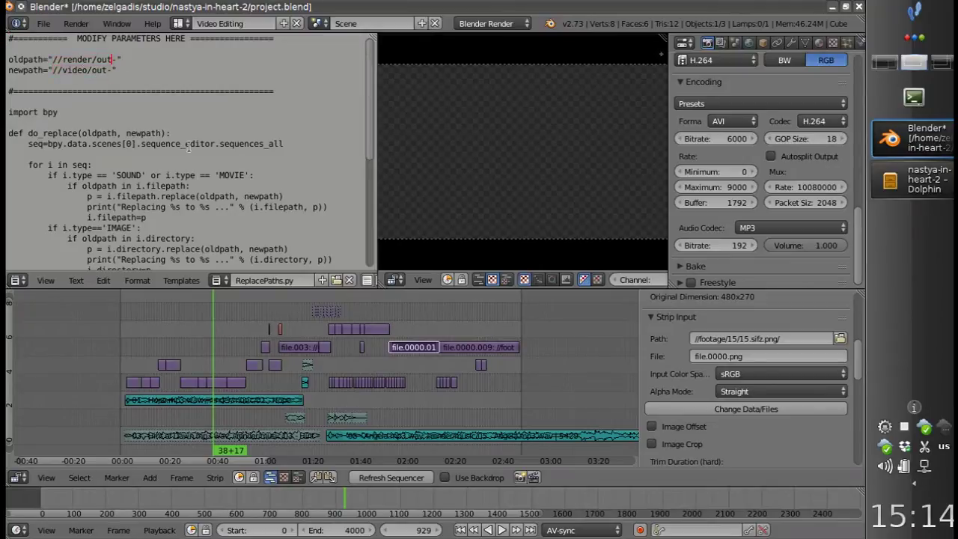
right_click(224, 383)
left_click(692, 339)
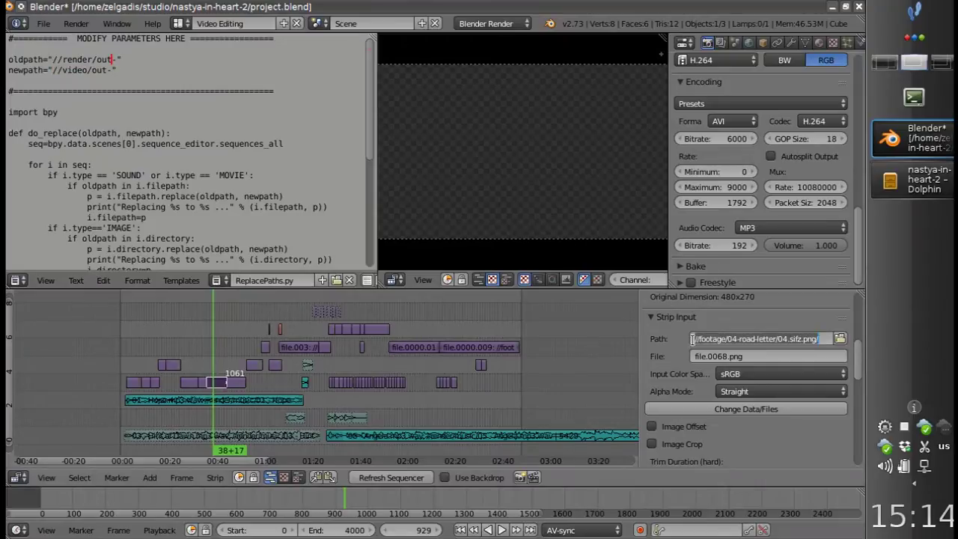
left_click_drag(693, 339, 728, 339)
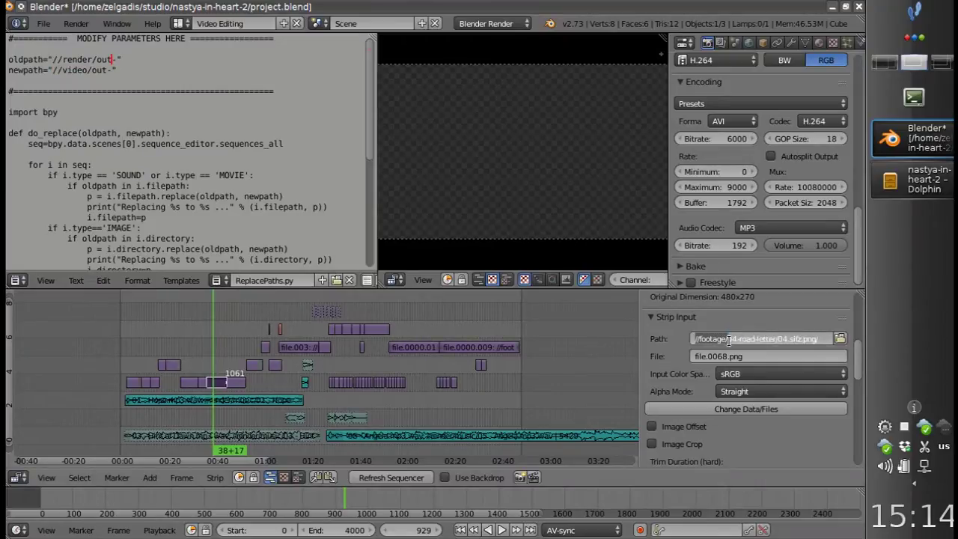
key("ctrl+c")
key("Return")
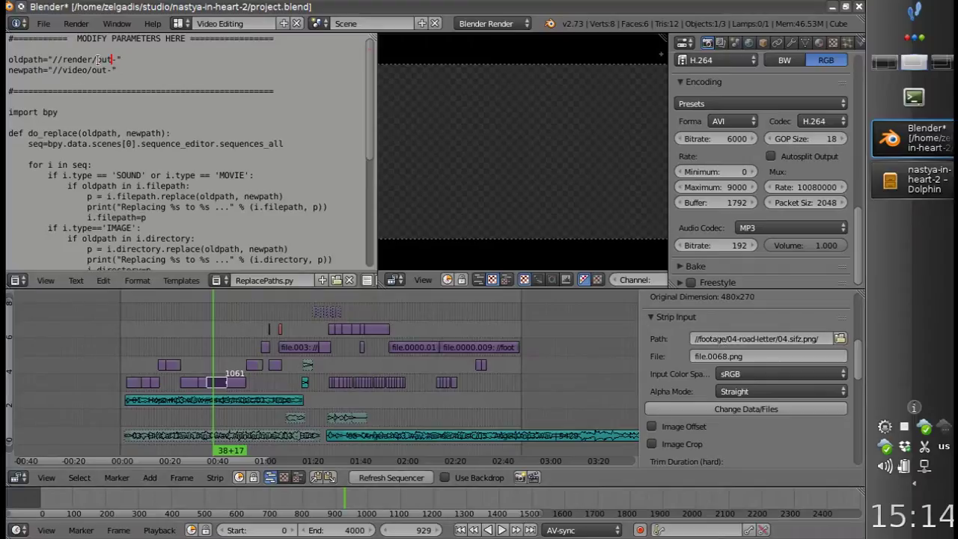
left_click_drag(121, 59, 66, 60)
key("BackSpace")
Make oldpath read //footage/ and change newpath to //media/ in ReplacePaths.py
type("tag")
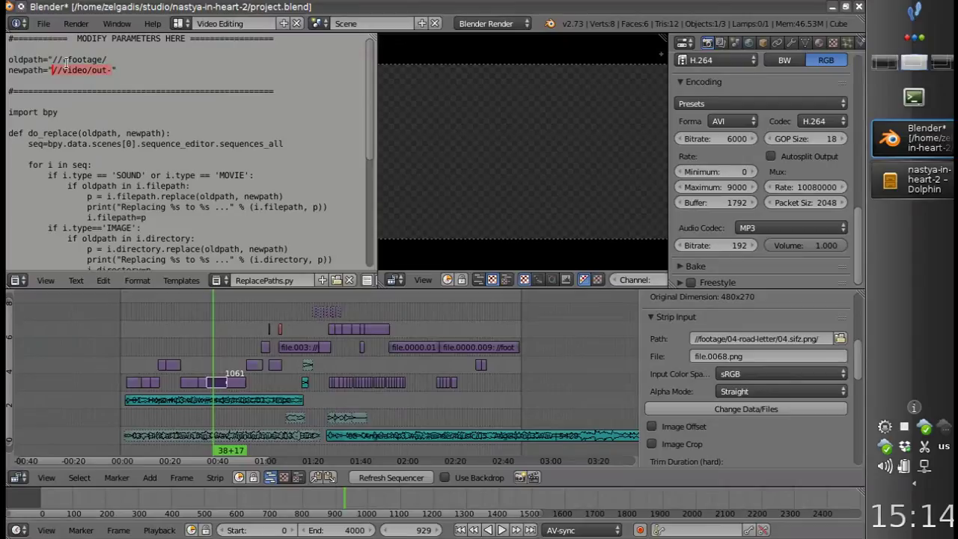
type("/")
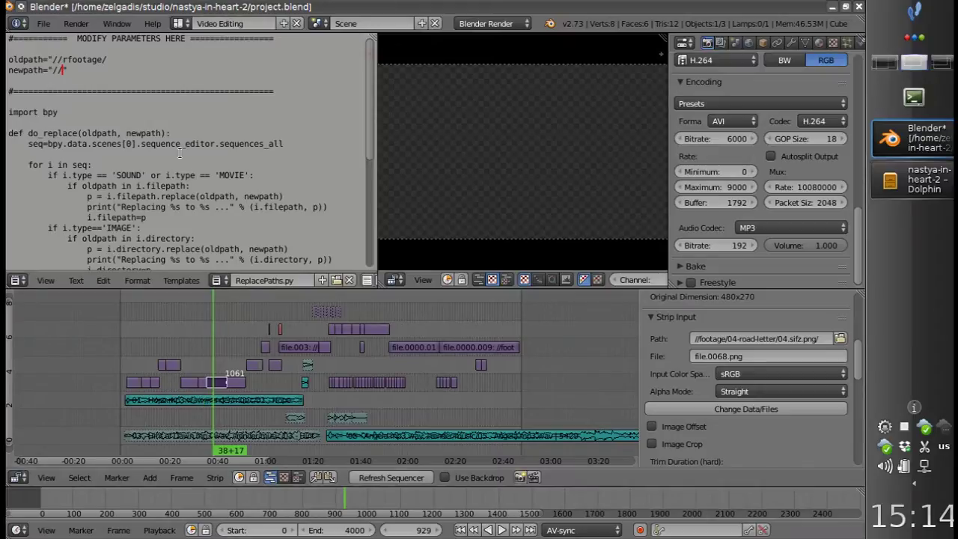
left_click(67, 60)
key("BackSpace")
left_click(62, 69)
left_click(907, 189)
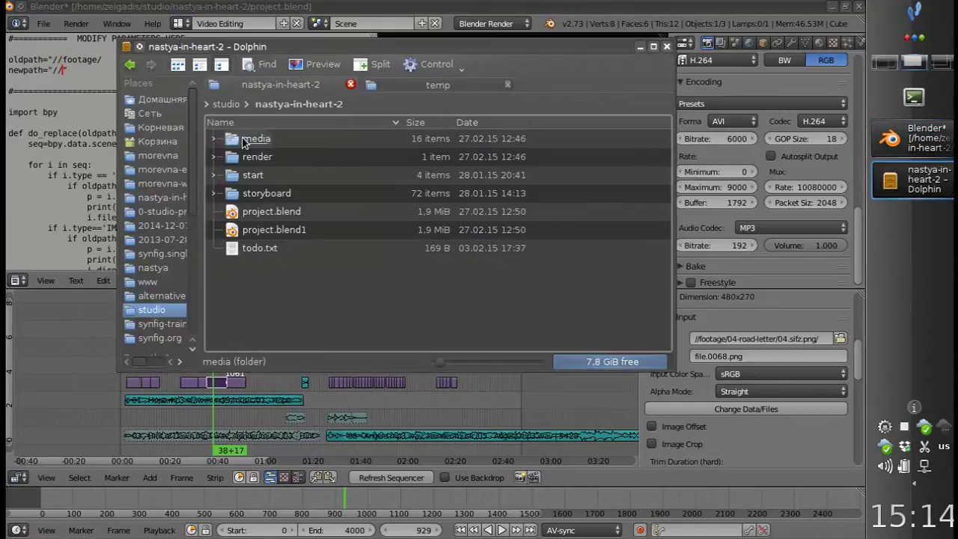
left_click(79, 90)
type("m")
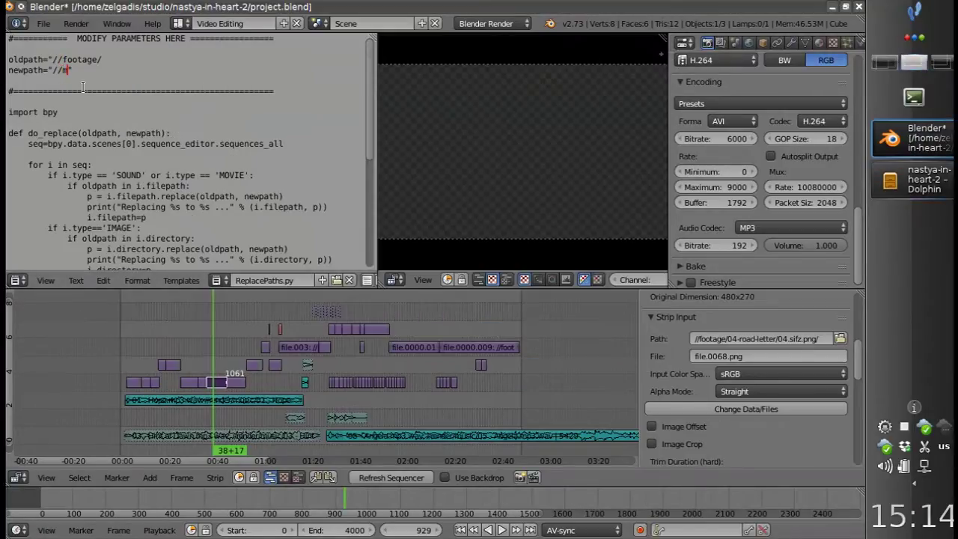
type("edia/")
Run ReplacePaths.py via Text > Run Script, rerun after the error, and check frame 782 shows footage
left_click(79, 282)
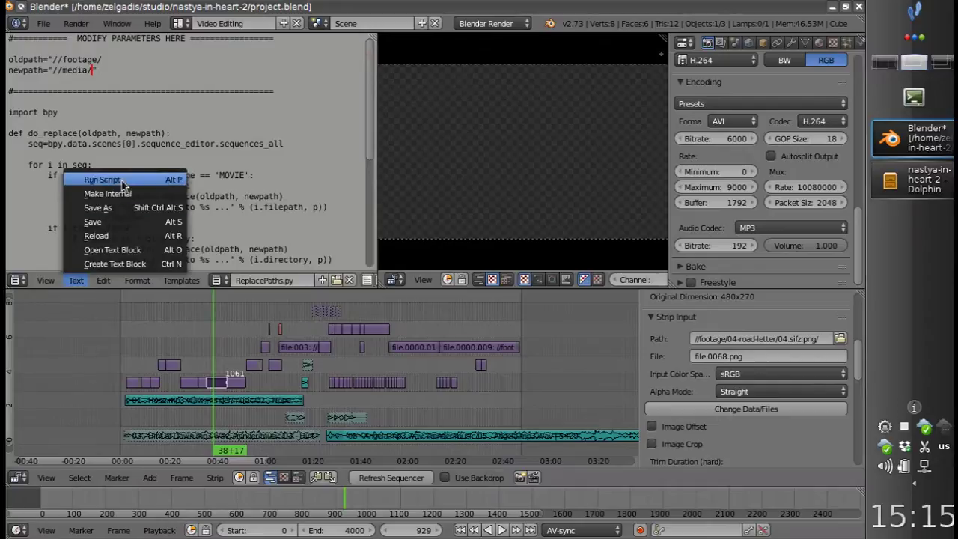
left_click(121, 181)
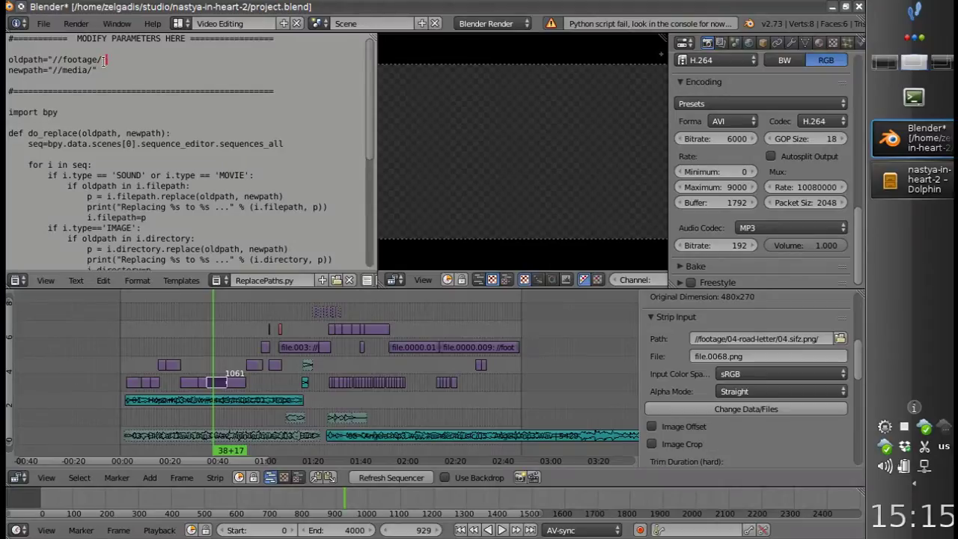
left_click(107, 58)
type("\"")
left_click(76, 280)
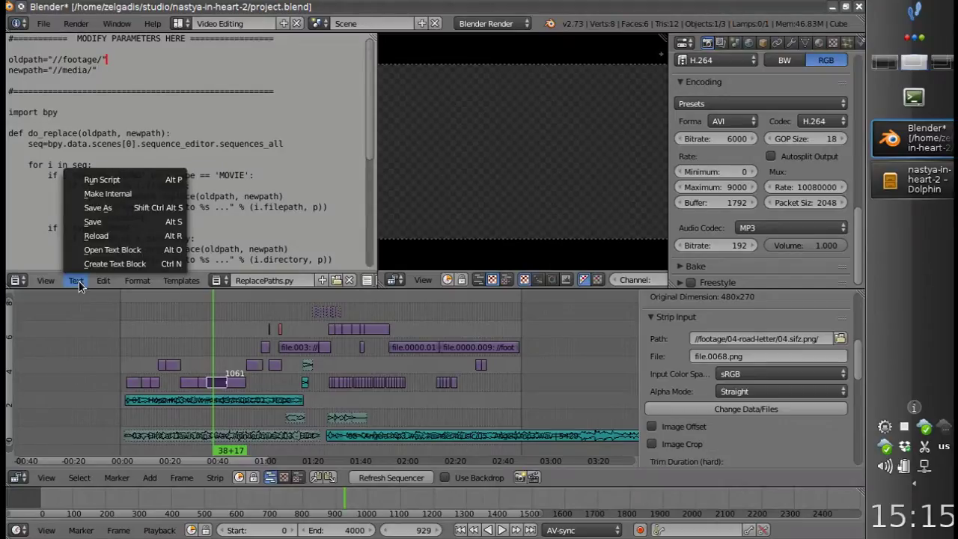
left_click(108, 176)
mouse_move(228, 365)
left_mouse_down()
mouse_move(140, 345)
mouse_move(487, 340)
mouse_move(209, 367)
left_mouse_up()
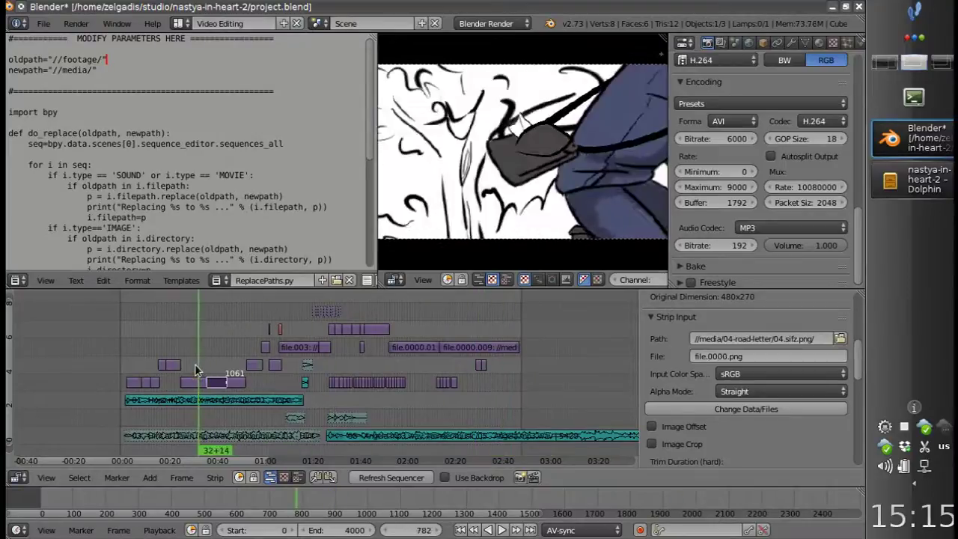